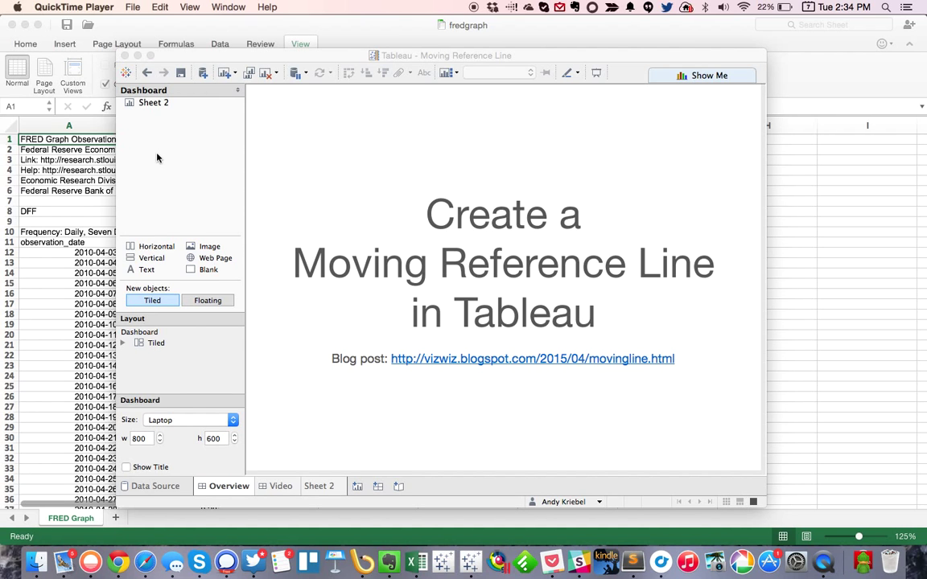
Step: Review the FRED source data in Excel, then return to Sheet 2 in Tableau
click(171, 23)
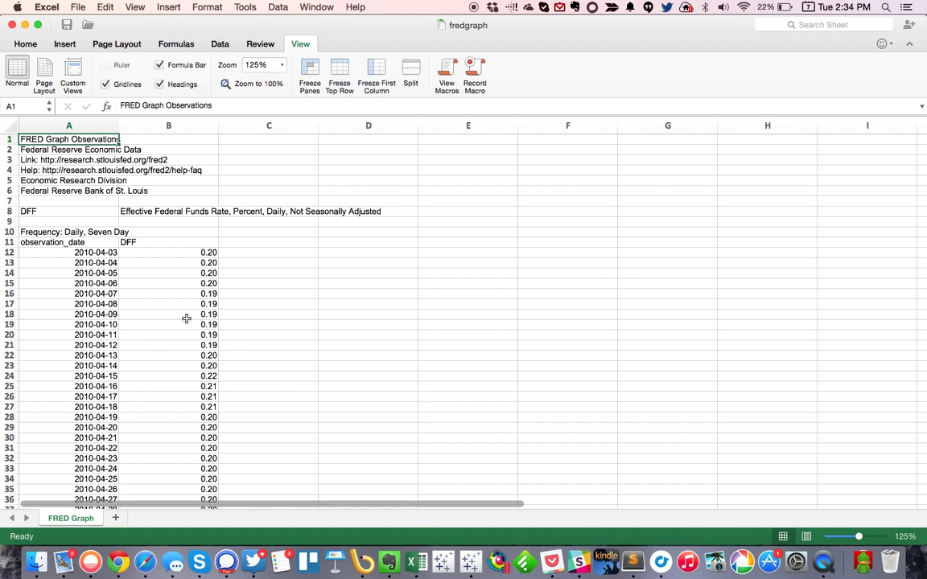
click(472, 565)
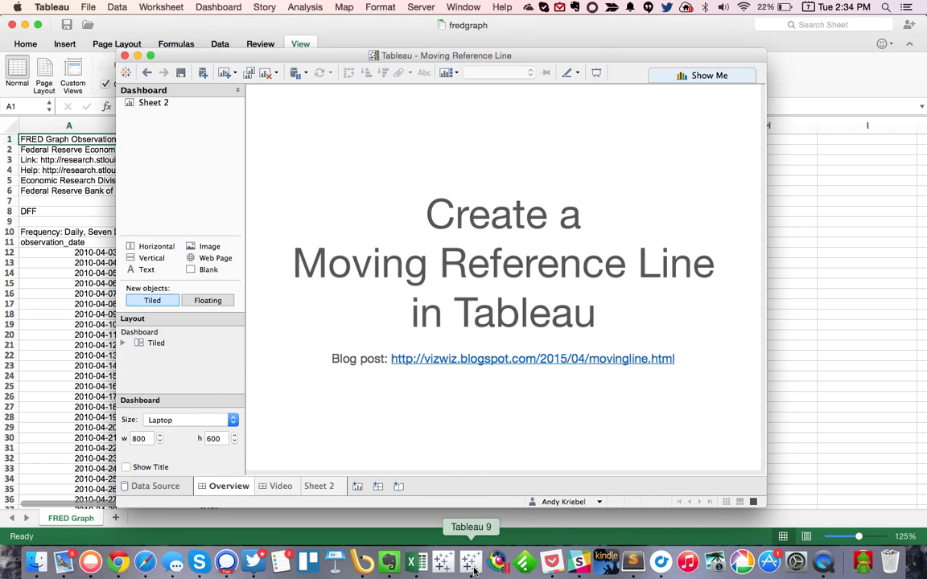
click(331, 487)
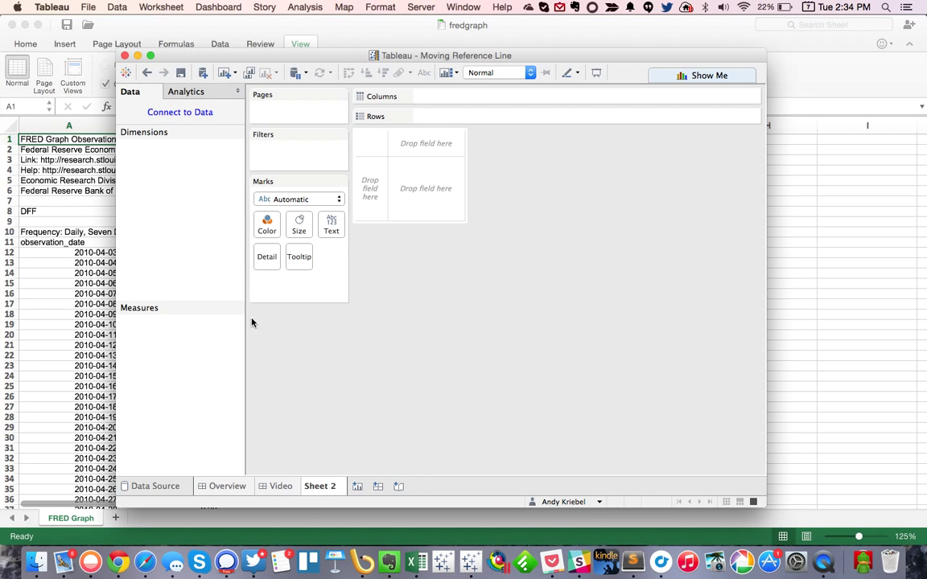
Step: Connect the workbook to the Excel file fredgraph.xls
click(169, 112)
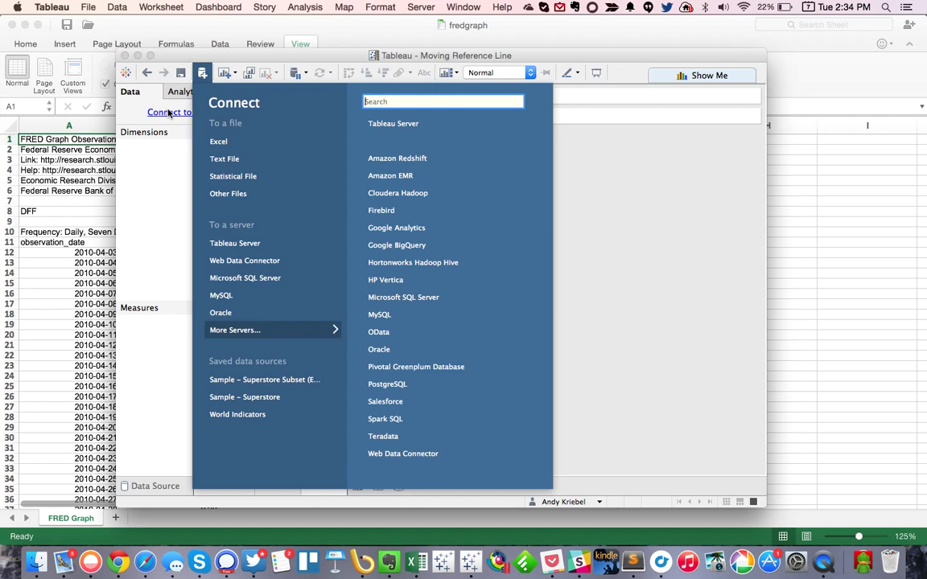
click(221, 141)
click(393, 220)
double_click(392, 219)
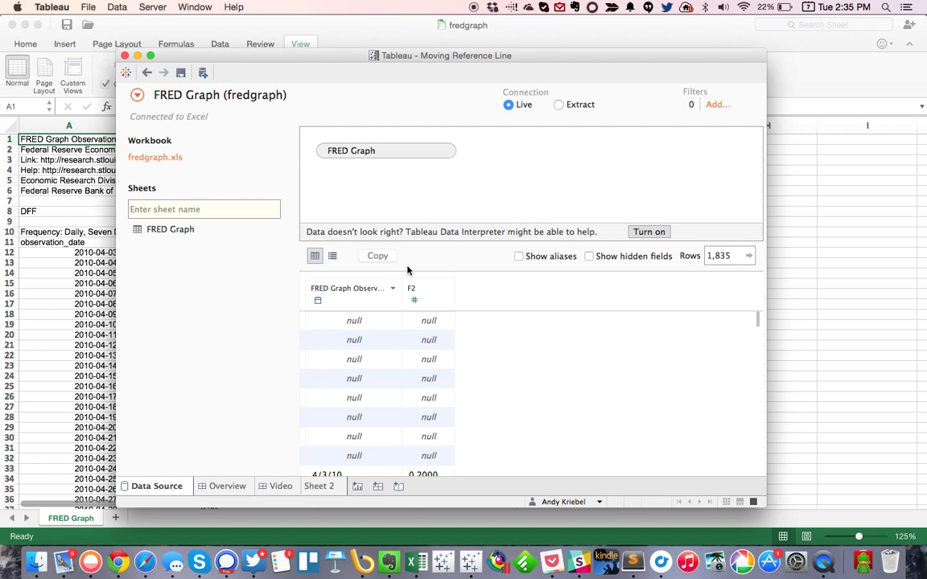
Step: Turn on Data Interpreter and rename the date column to Date
click(649, 232)
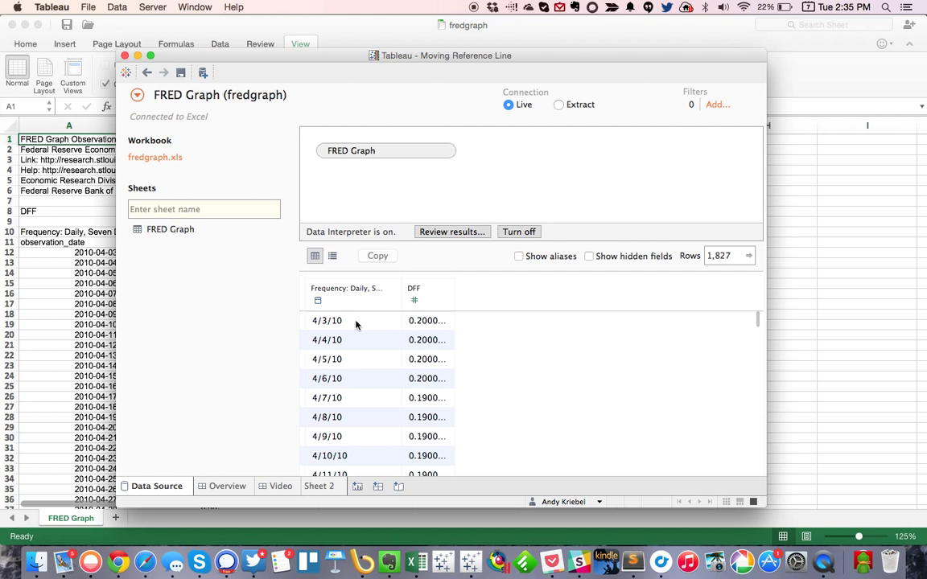
click(393, 290)
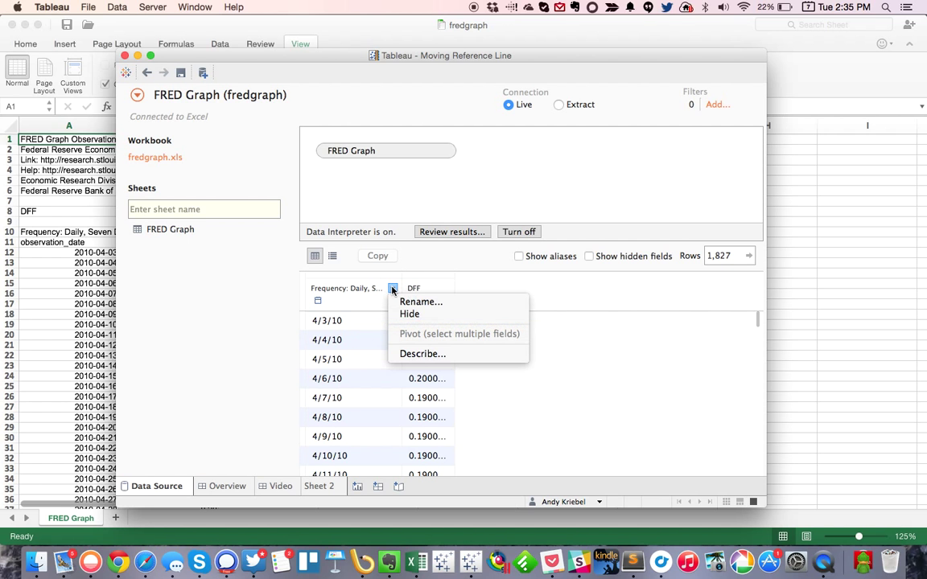
click(407, 305)
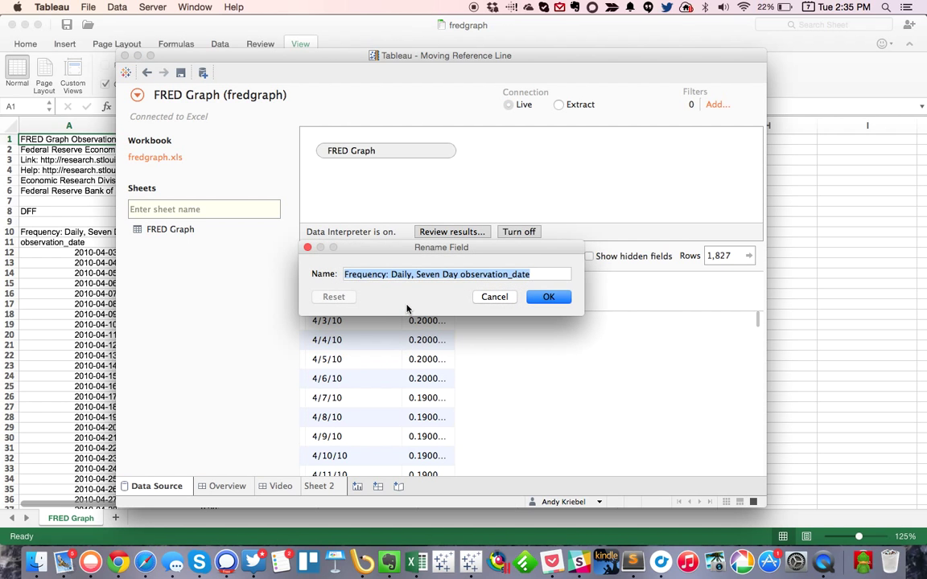
text(Date)
click(551, 296)
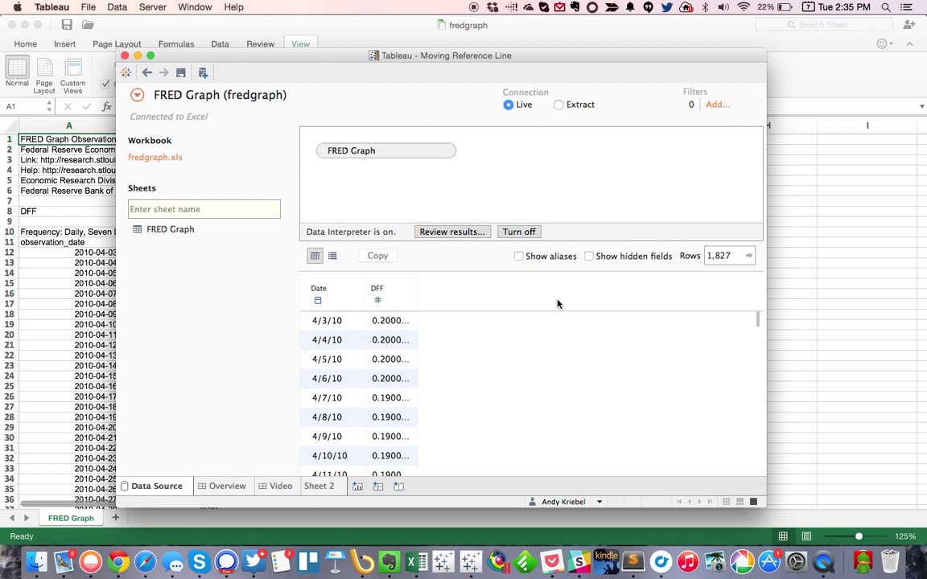
Step: Switch the connection to Extract and name the data source fredgraph
click(557, 106)
click(317, 97)
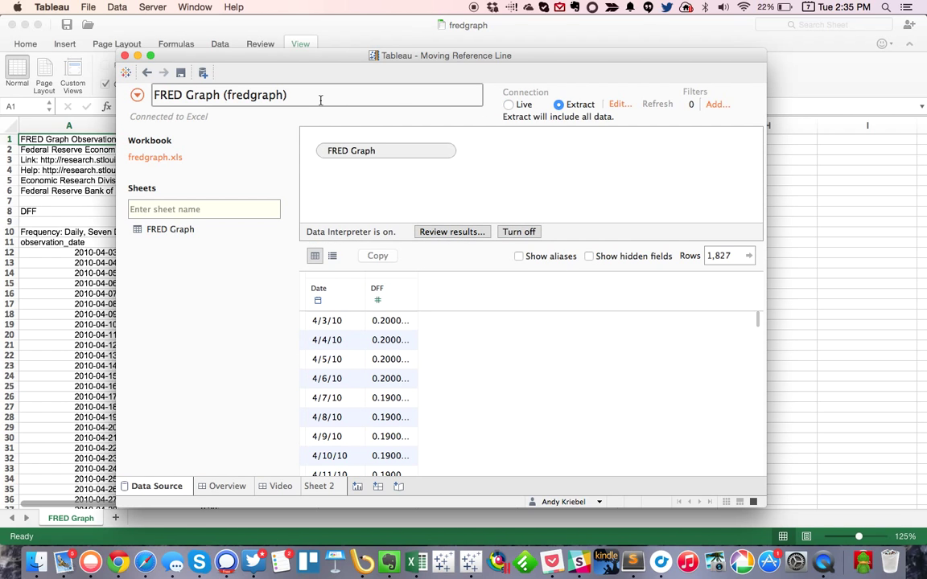
triple_click(302, 96)
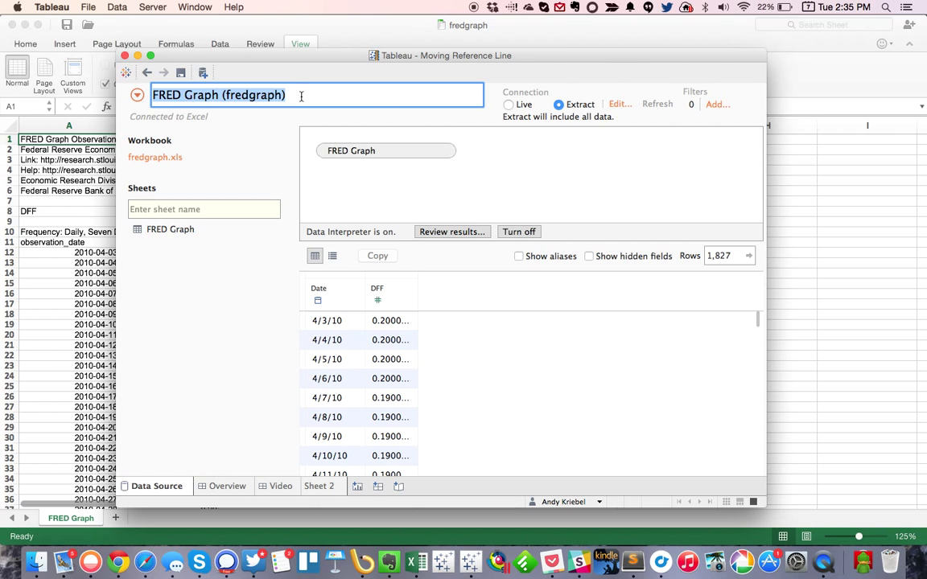
text(fredgraph)
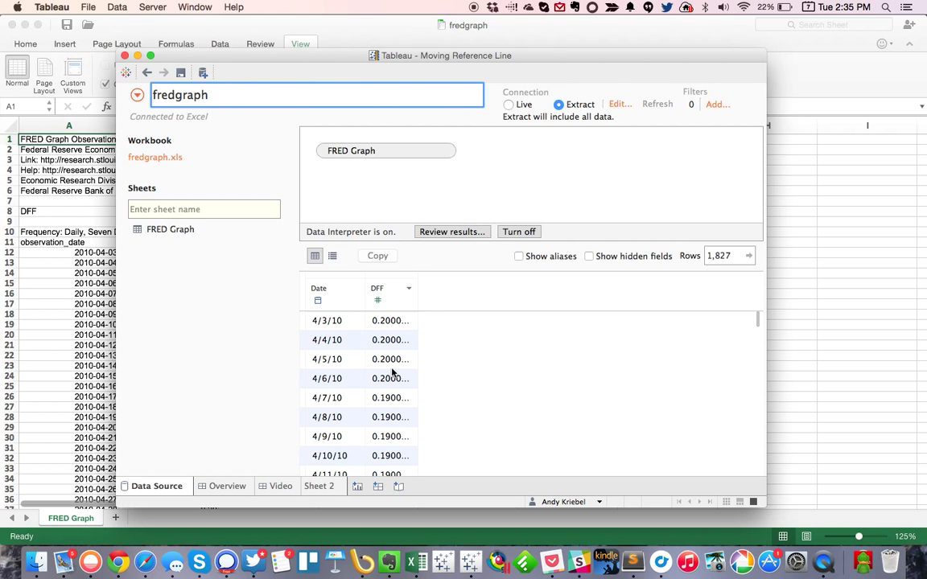
Step: On Sheet 2, put DAY(Date) on Columns and DFF on Rows for a daily line chart
click(321, 487)
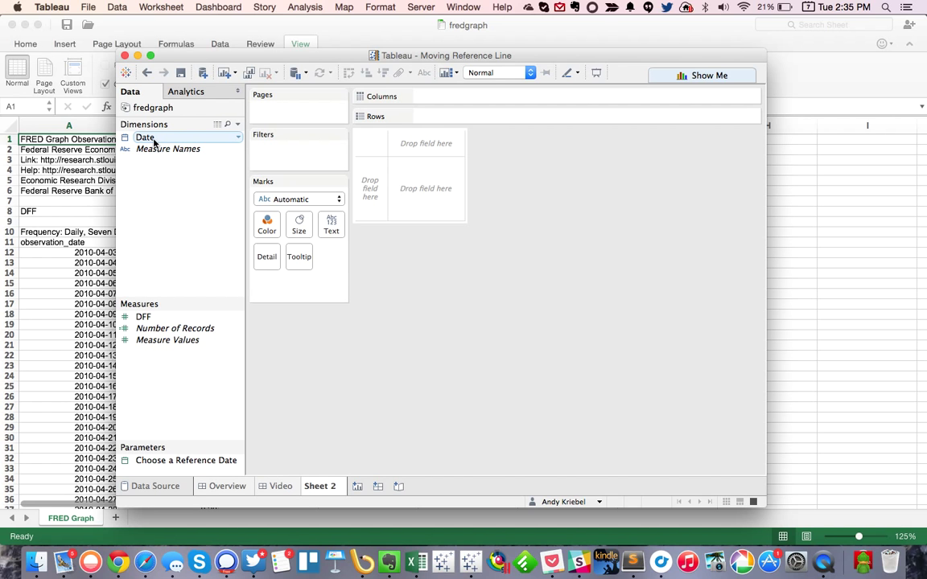
drag(155, 142, 429, 102)
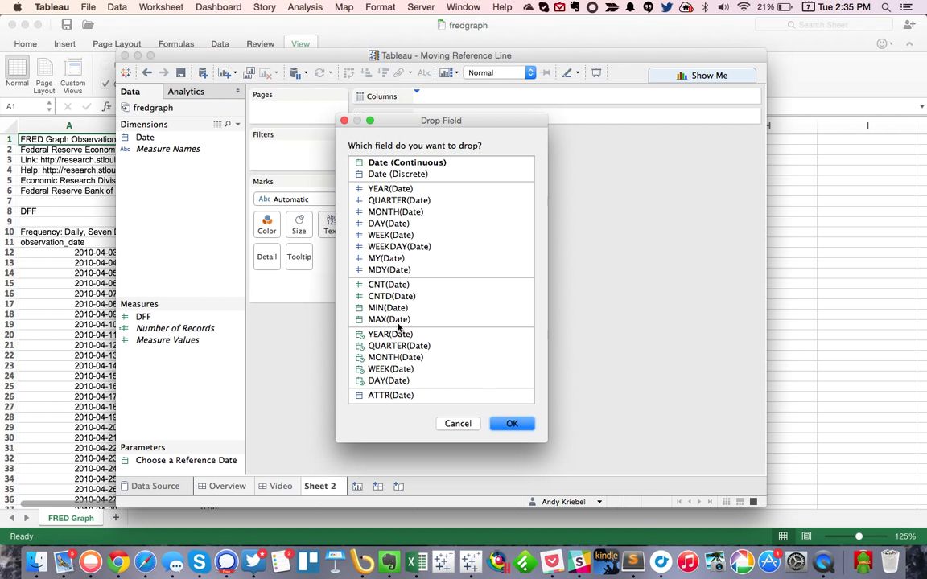
click(387, 380)
click(510, 424)
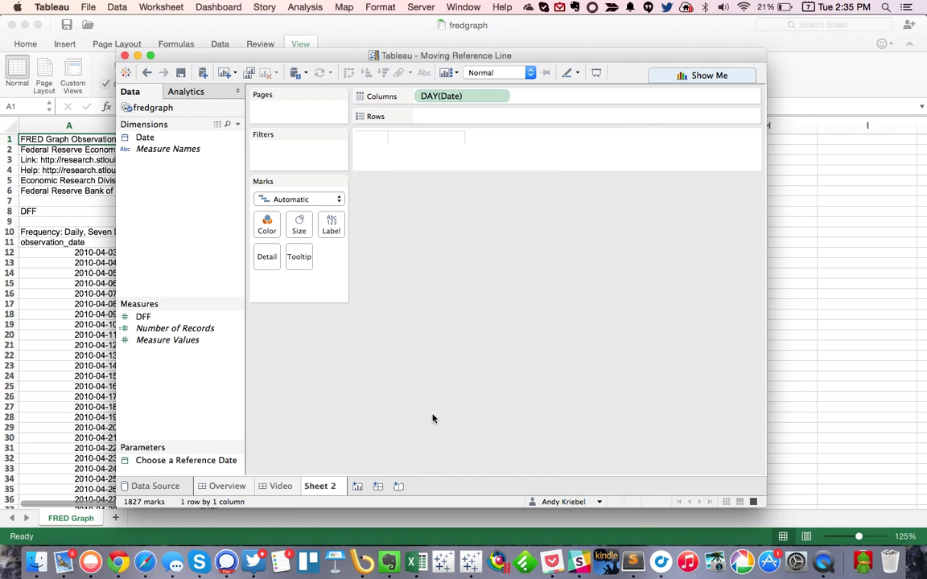
drag(145, 317, 430, 115)
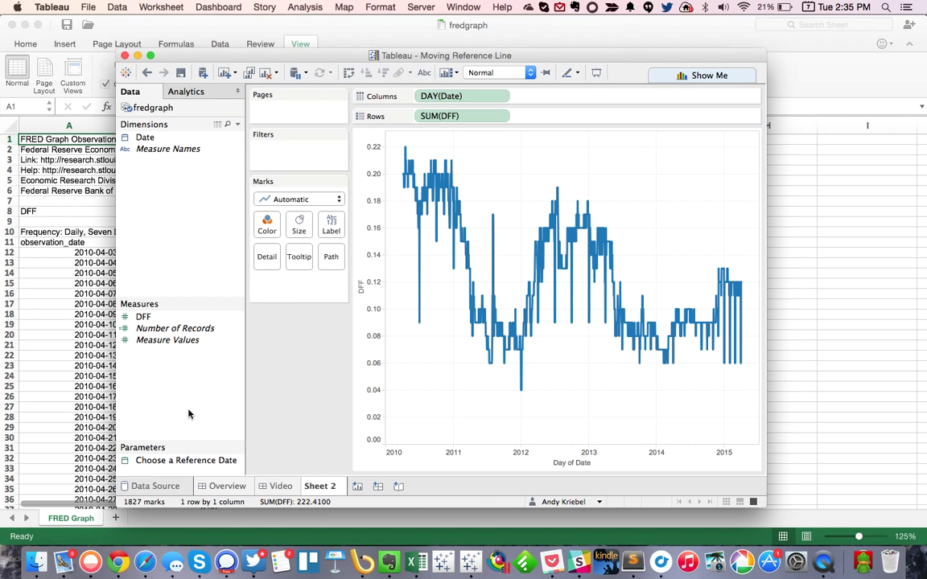
Step: Show the Choose a Reference Date parameter control beside the chart
right_click(182, 461)
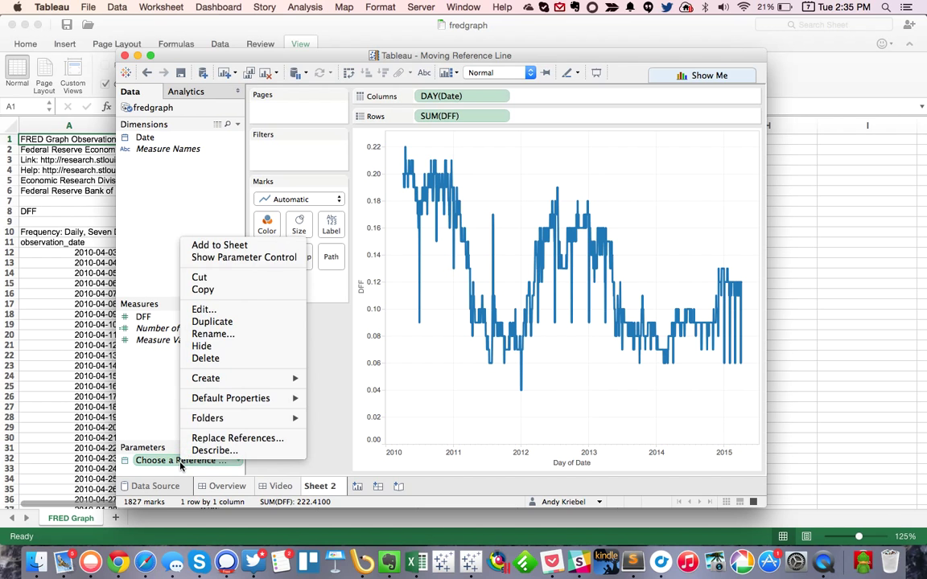
click(206, 309)
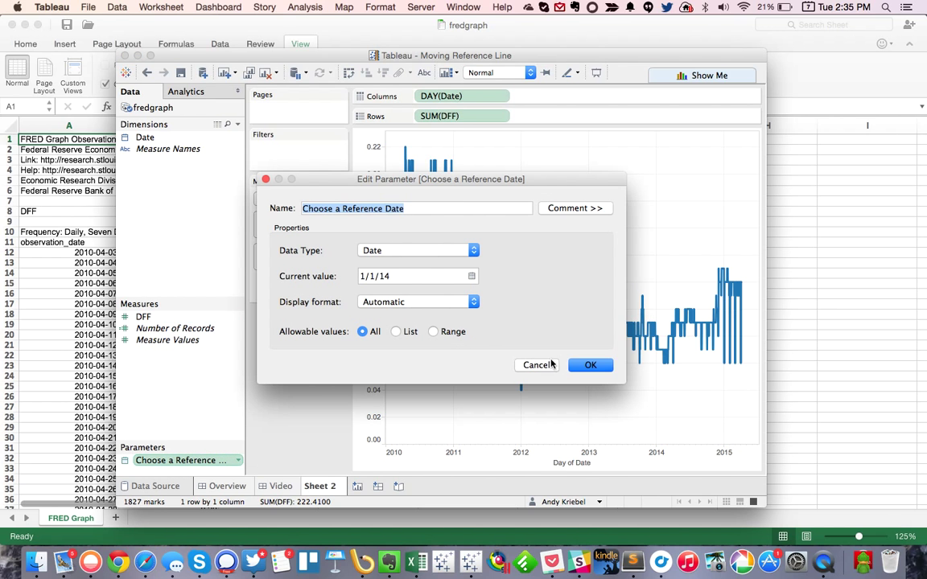
click(590, 364)
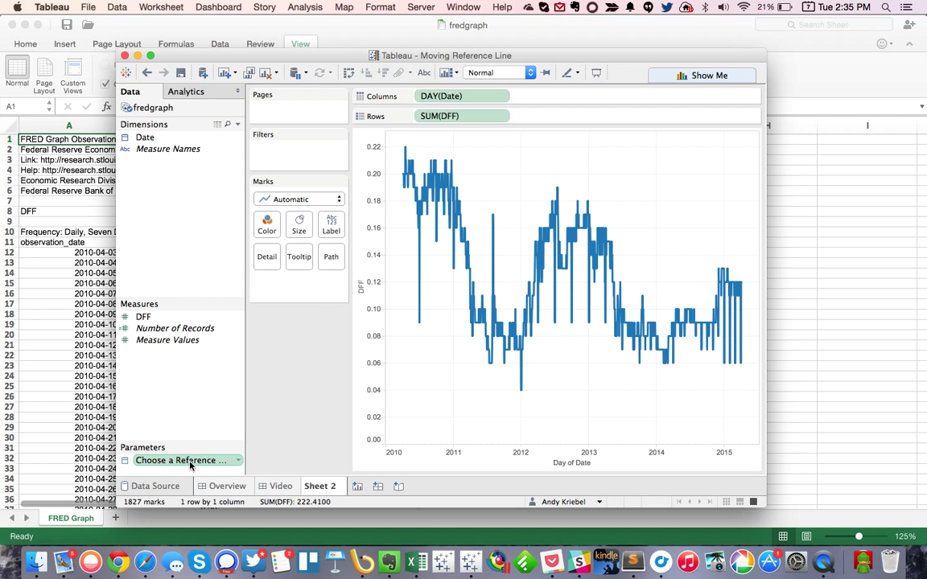
right_click(189, 460)
click(254, 257)
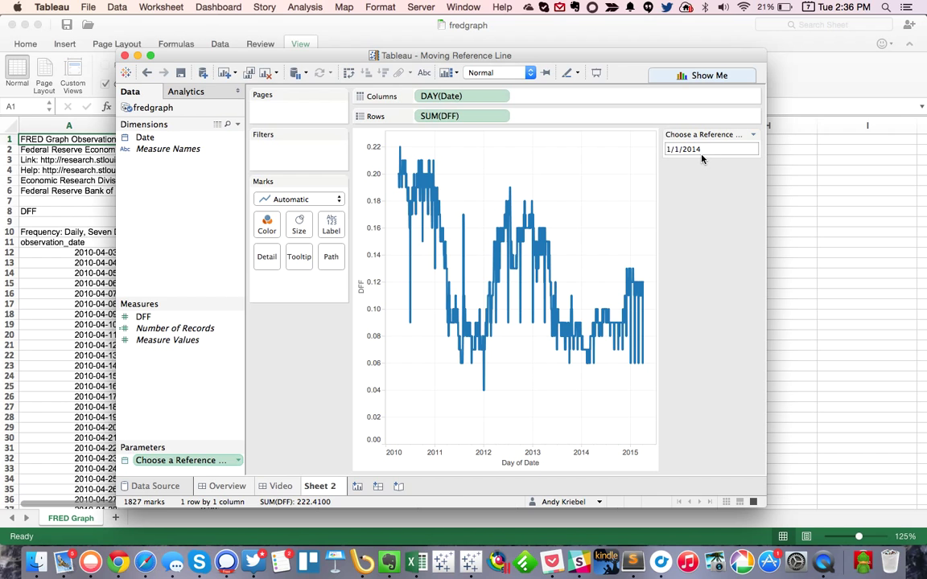
Step: Set the reference date to 8/6/2013 in the control's calendar
click(705, 154)
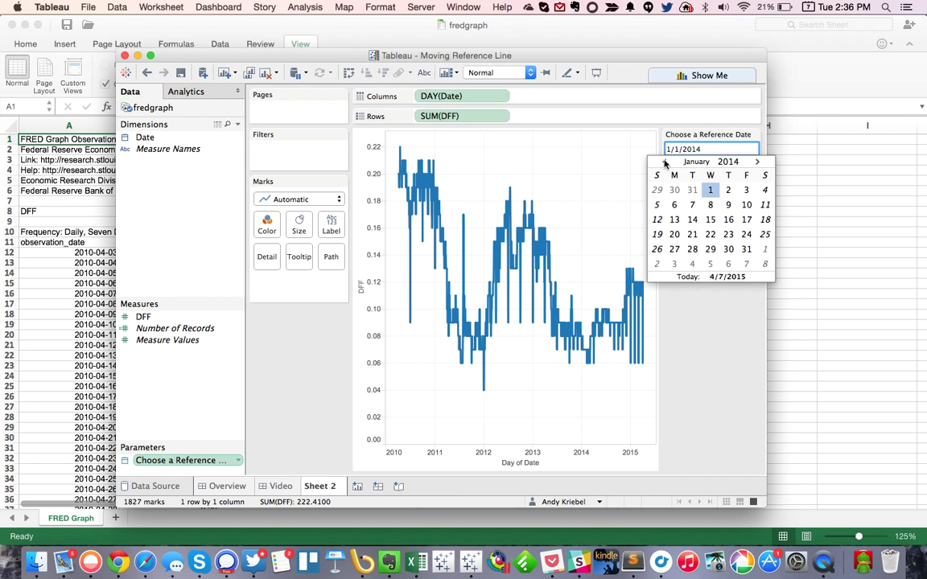
click(665, 162)
click(664, 162)
click(665, 162)
click(665, 162)
click(665, 163)
click(692, 204)
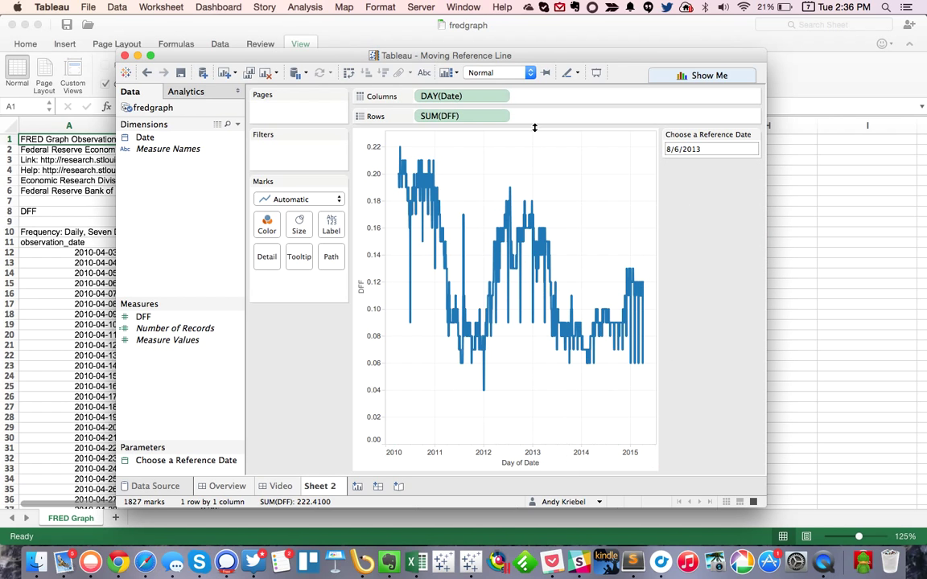
Step: Add an unlabelled dashed Date-axis reference line at Choose a Reference Date, scoped to the entire table
right_click(479, 452)
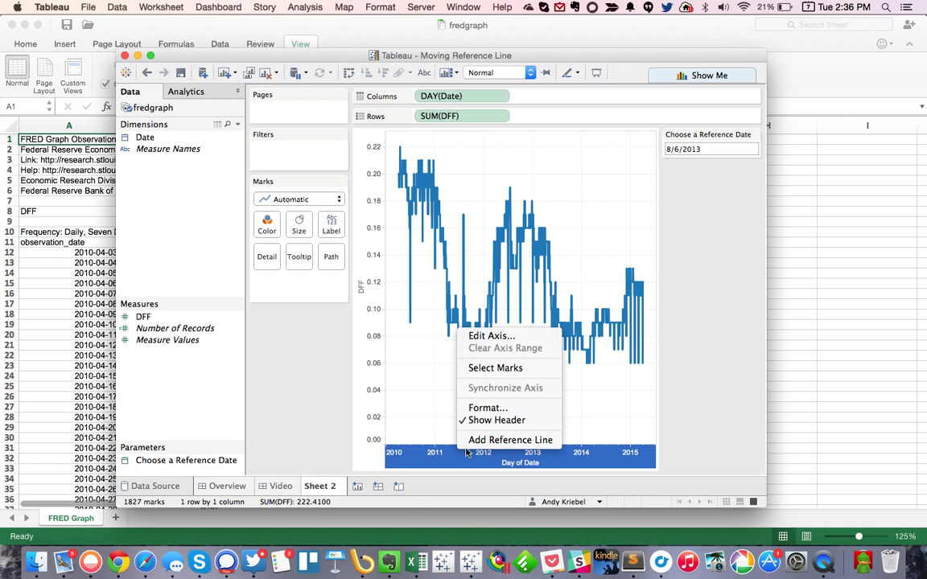
click(476, 441)
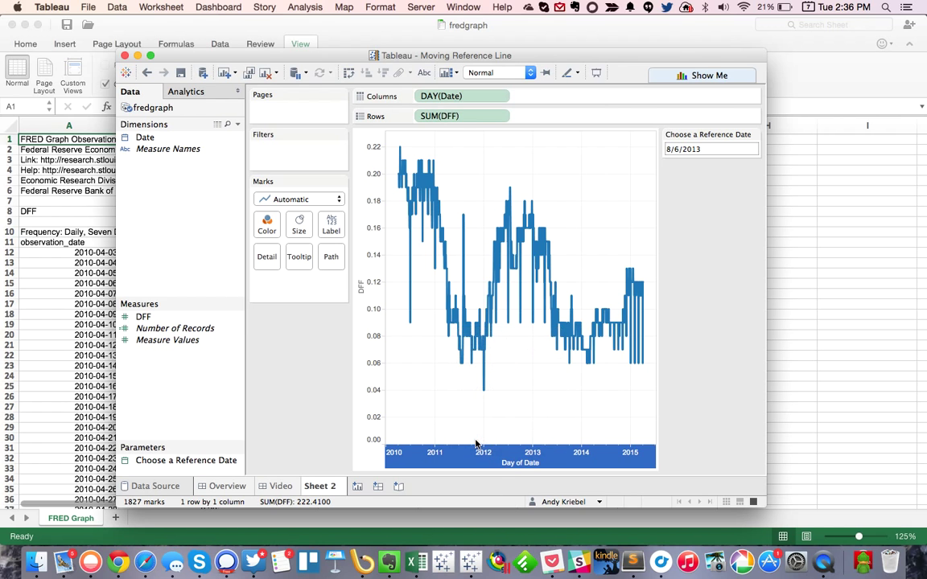
click(310, 174)
click(336, 222)
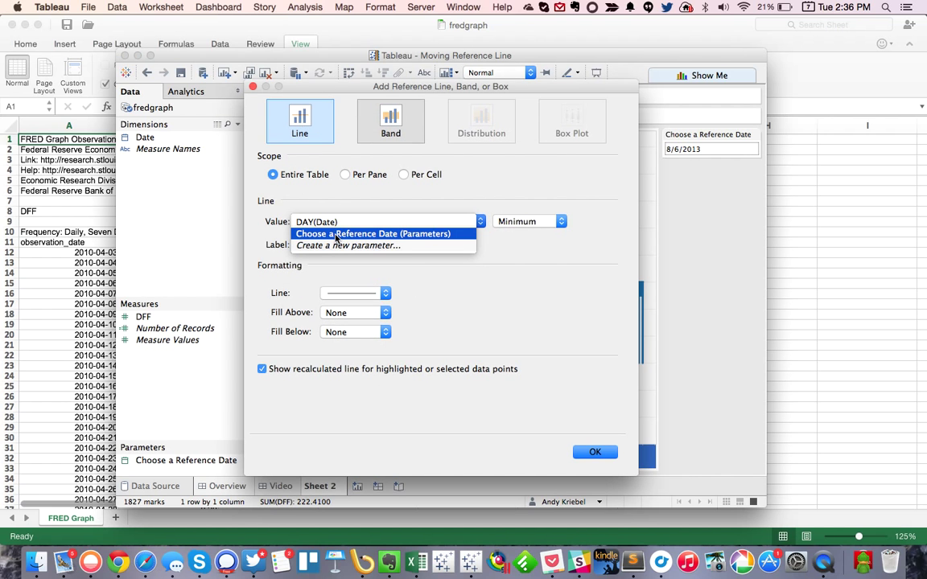
click(338, 234)
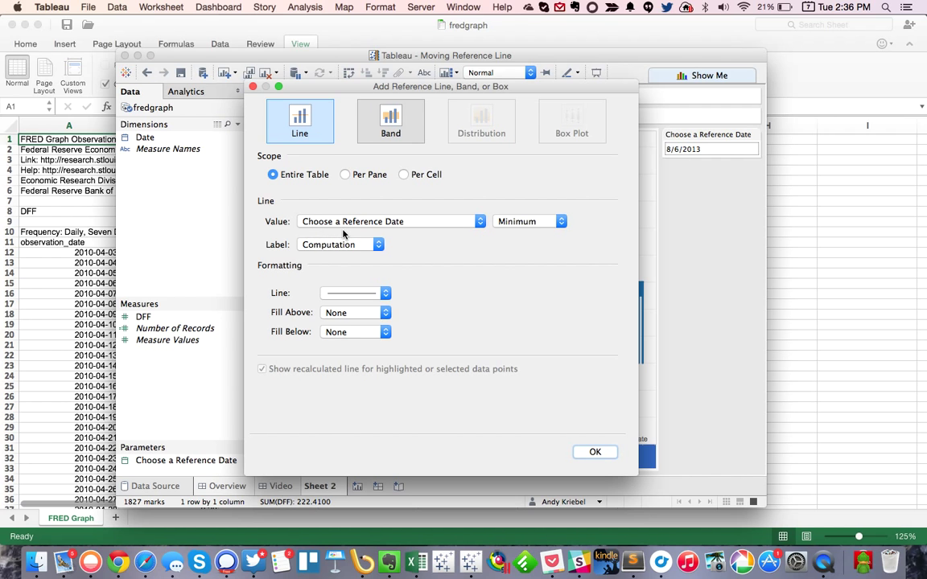
click(338, 244)
click(331, 222)
click(354, 293)
click(370, 341)
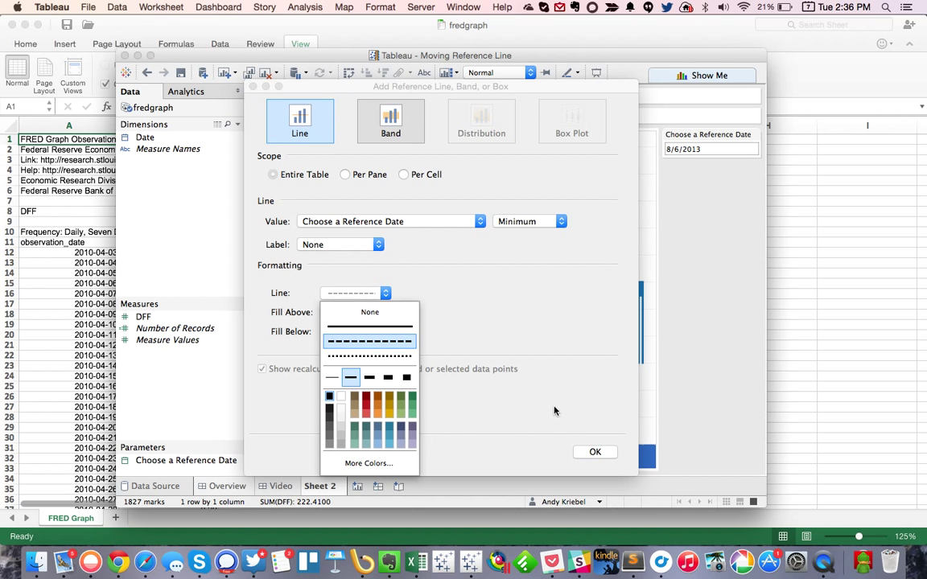
click(594, 452)
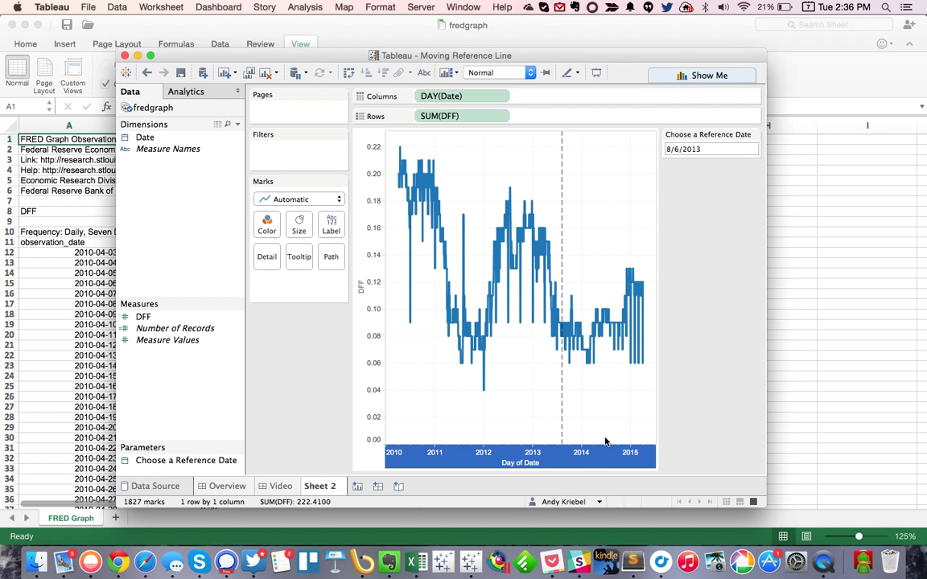
Step: Change the reference date to 8/4/2015 by typing 2015 as the year
click(710, 149)
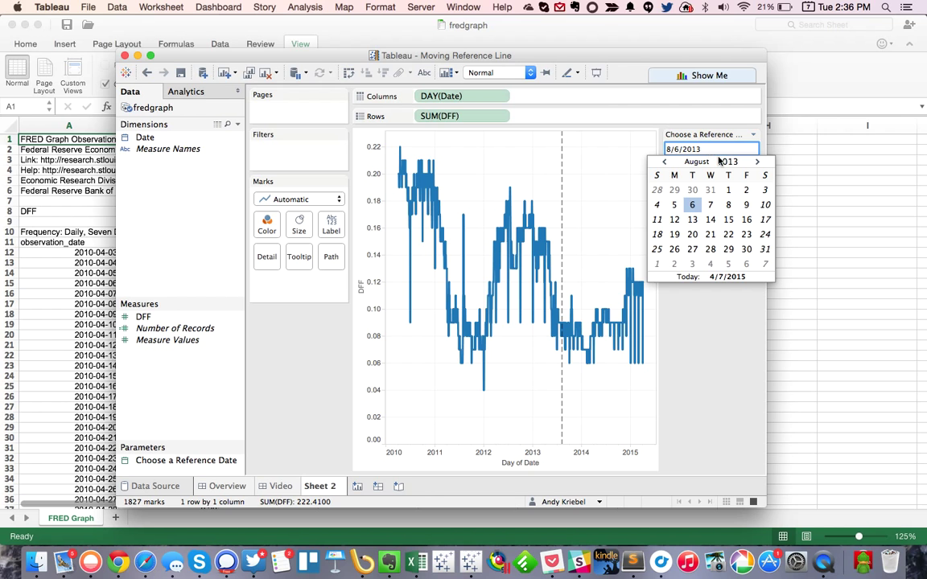
click(722, 162)
text(2015)
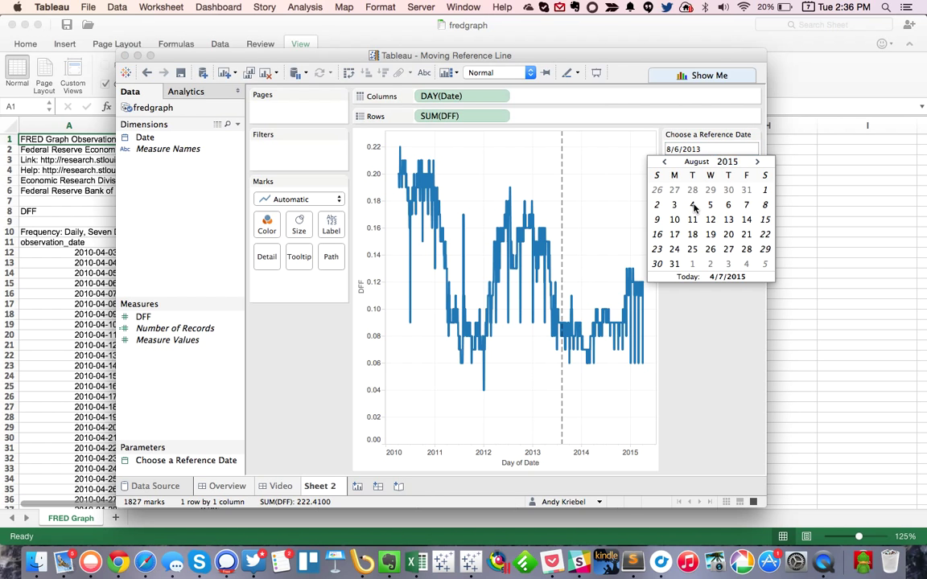
click(692, 204)
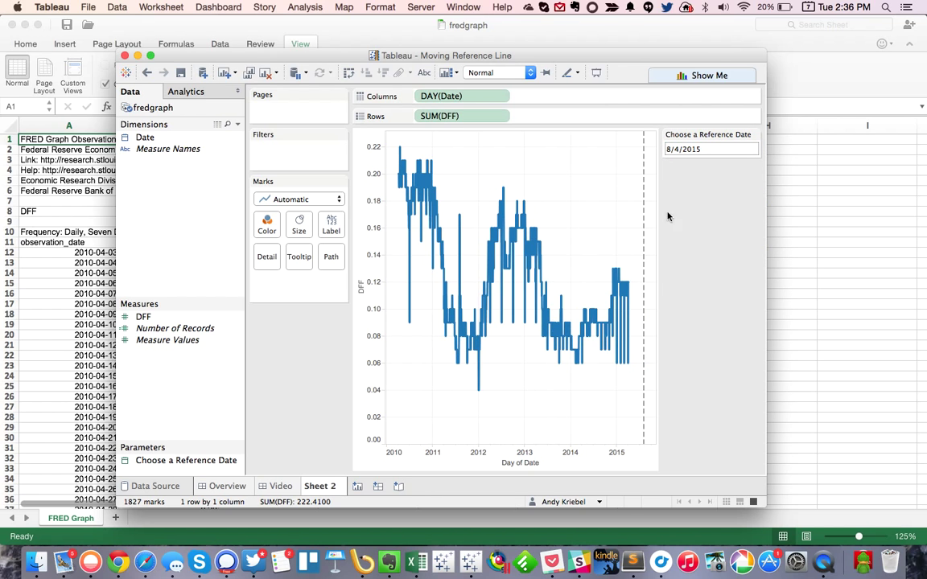
Step: Change the reference date to 9/11/2011
click(712, 152)
click(726, 162)
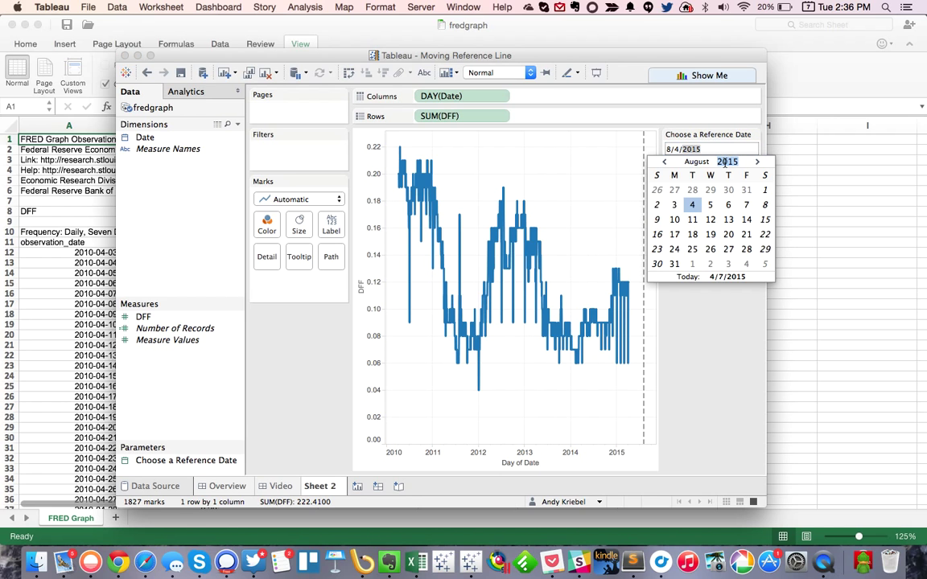
text(2011)
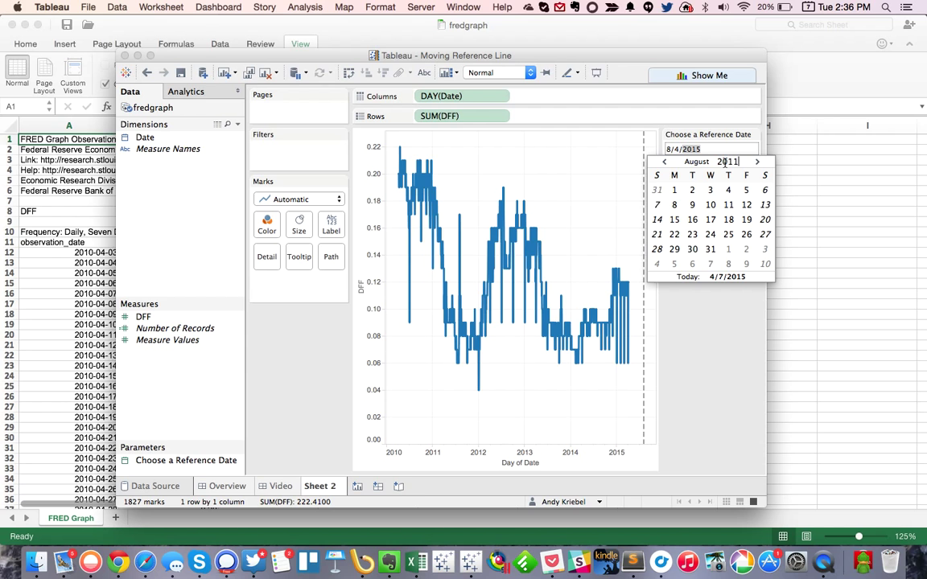
click(756, 162)
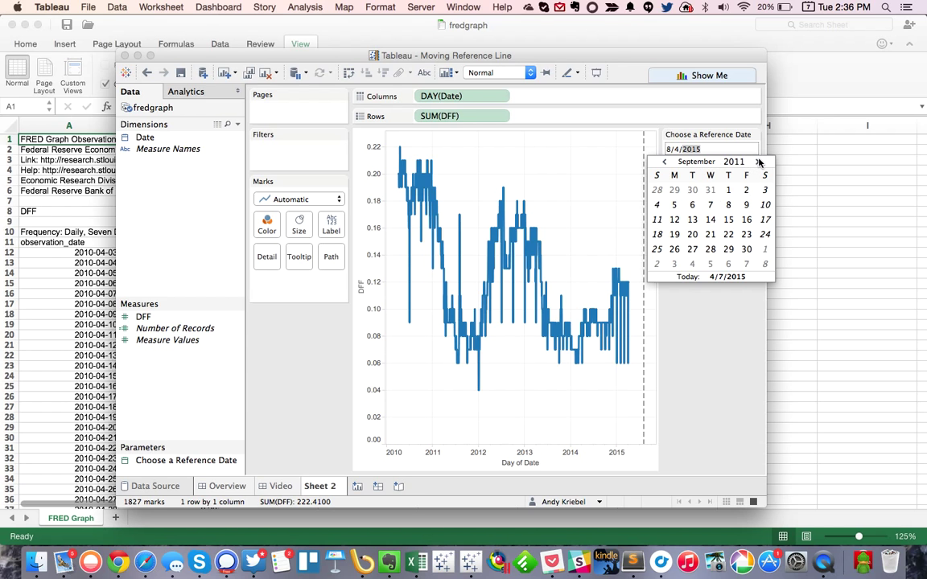
click(656, 219)
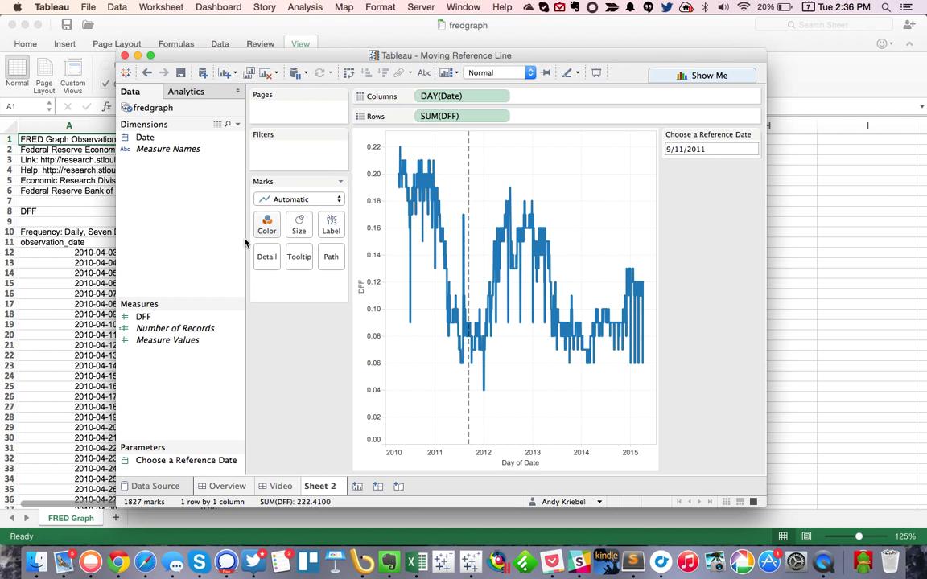
Step: Create a calculated field named Before/After with formula [Date]<=[Choose a Reference Date]
right_click(178, 244)
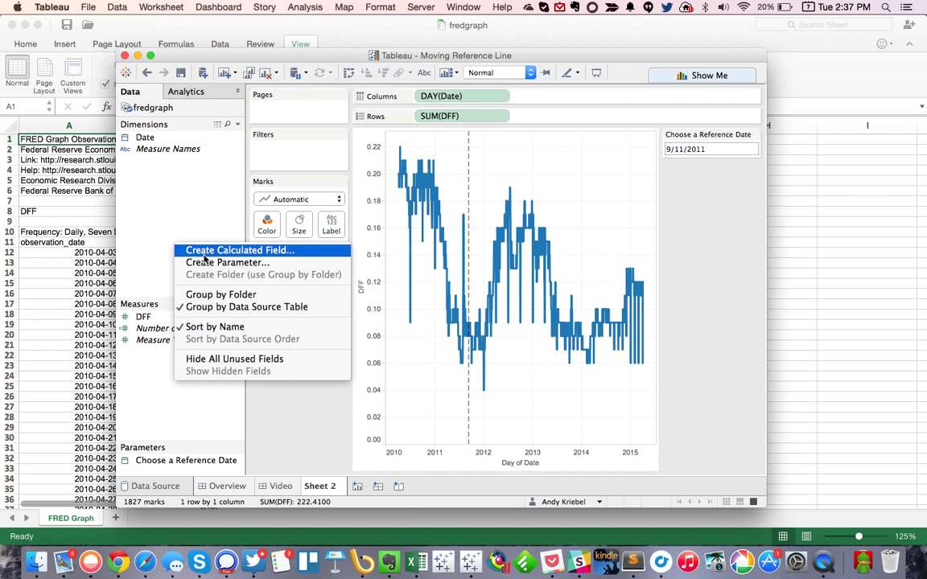
click(207, 251)
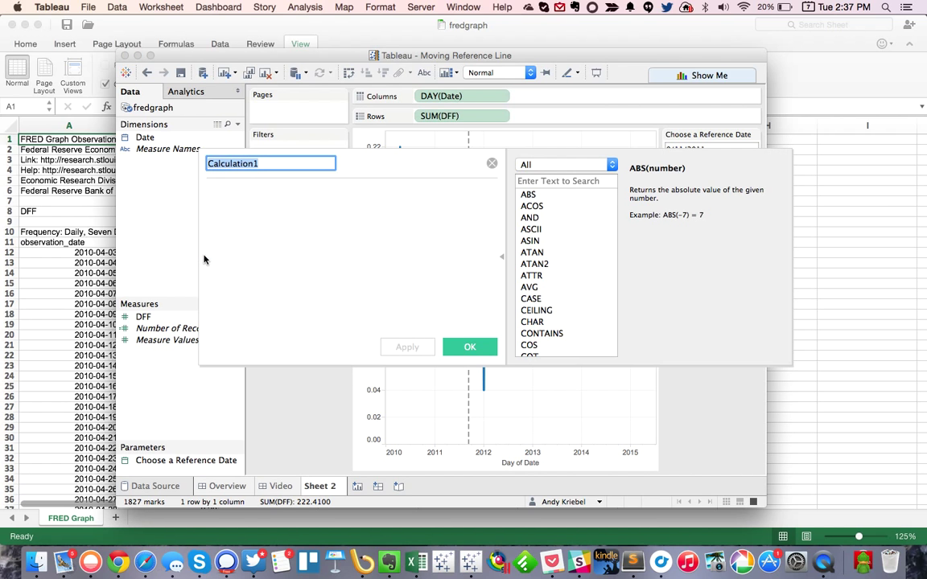
text(Before/A)
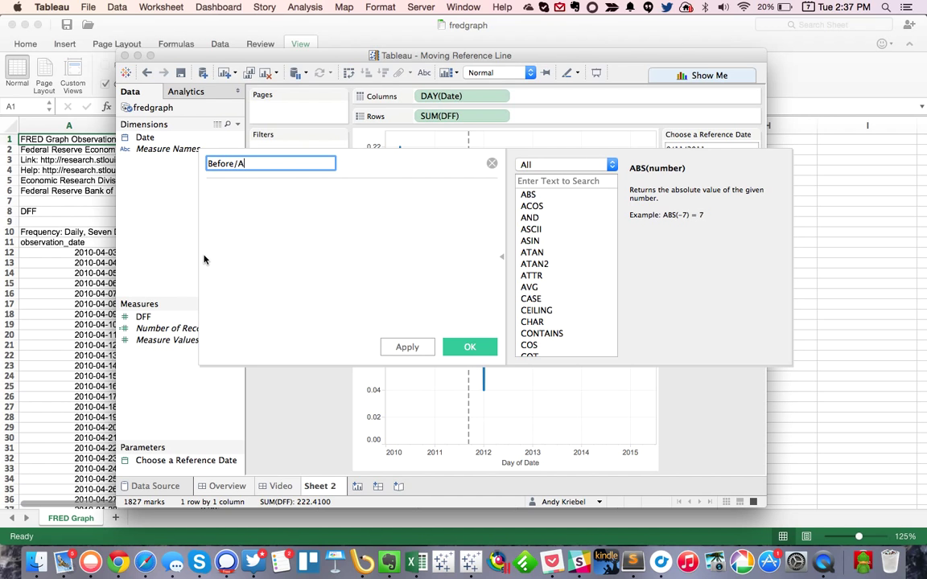
text(fter)
key(Tab)
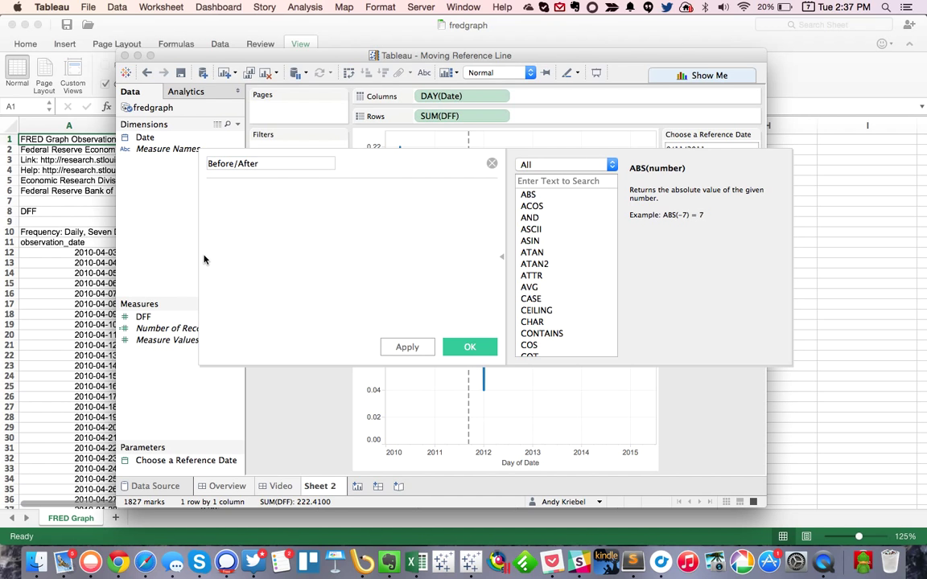
text([Date)
key(Return)
text(<=ref)
key(Return)
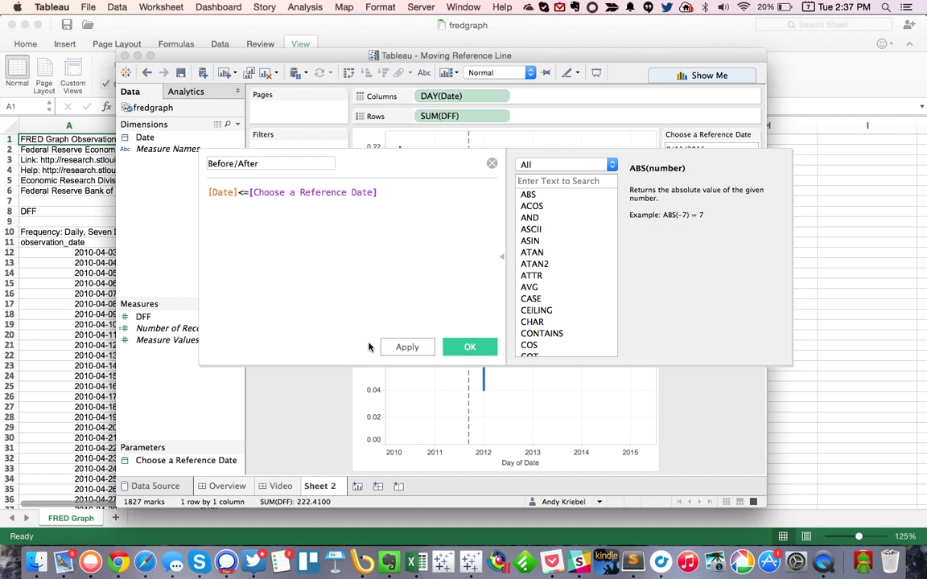
click(471, 347)
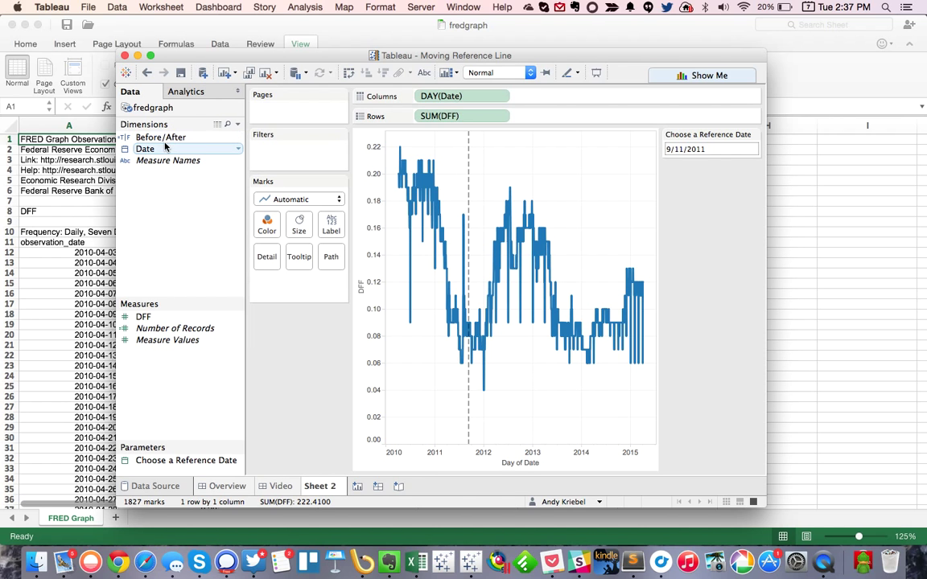
Step: Colour the line by Before/After and change the reference date's year to 2012
drag(155, 137, 270, 230)
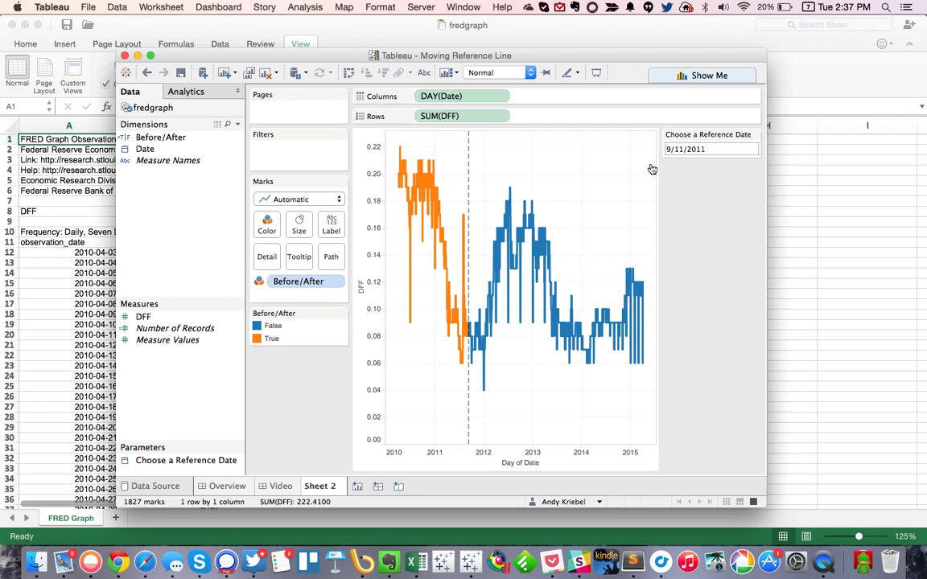
click(705, 150)
double_click(706, 150)
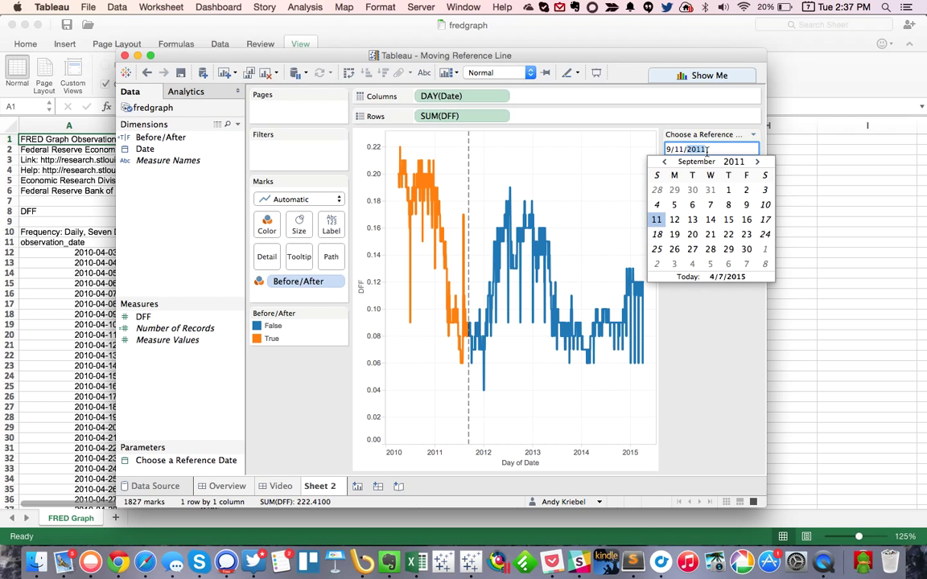
text(2012)
key(Return)
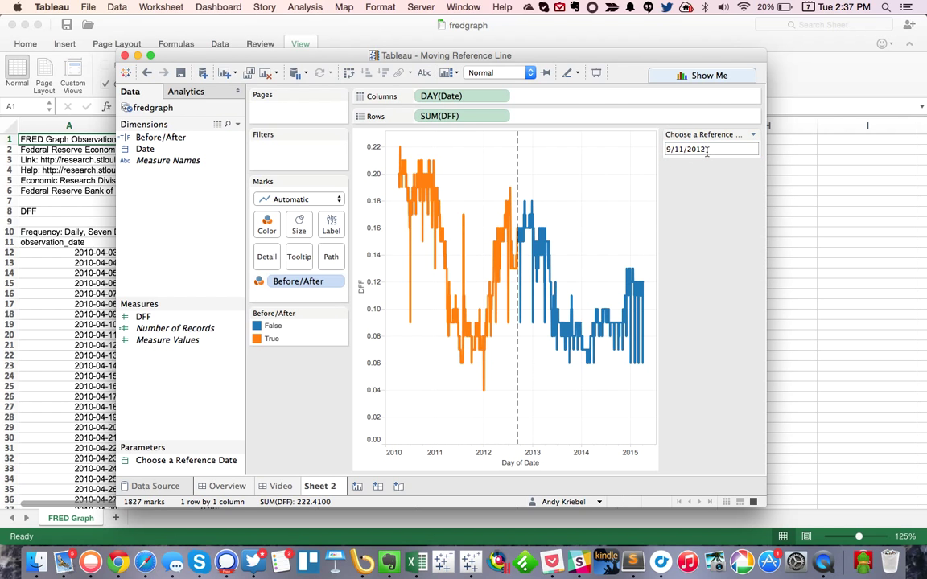
Step: Change the reference date's year to 2014
double_click(706, 149)
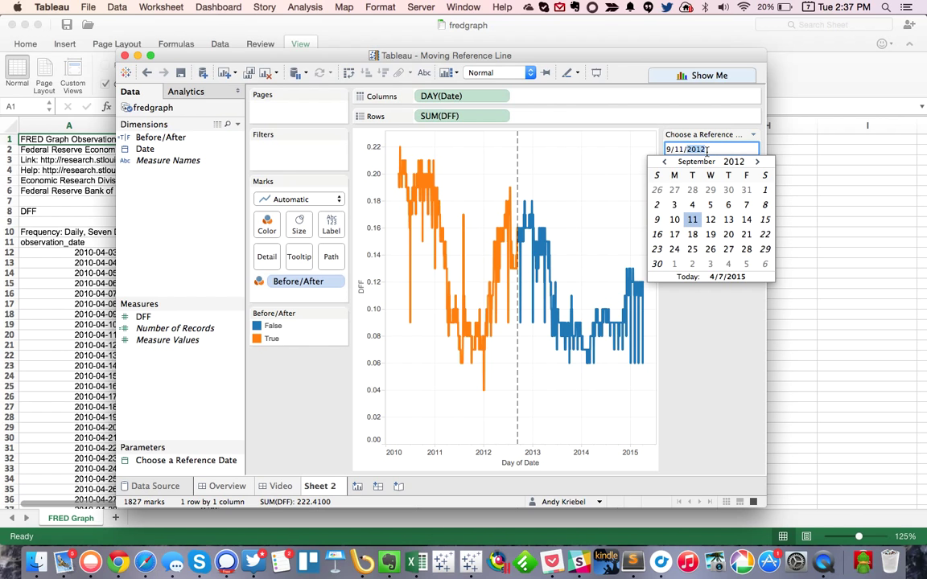
text(2014)
key(Return)
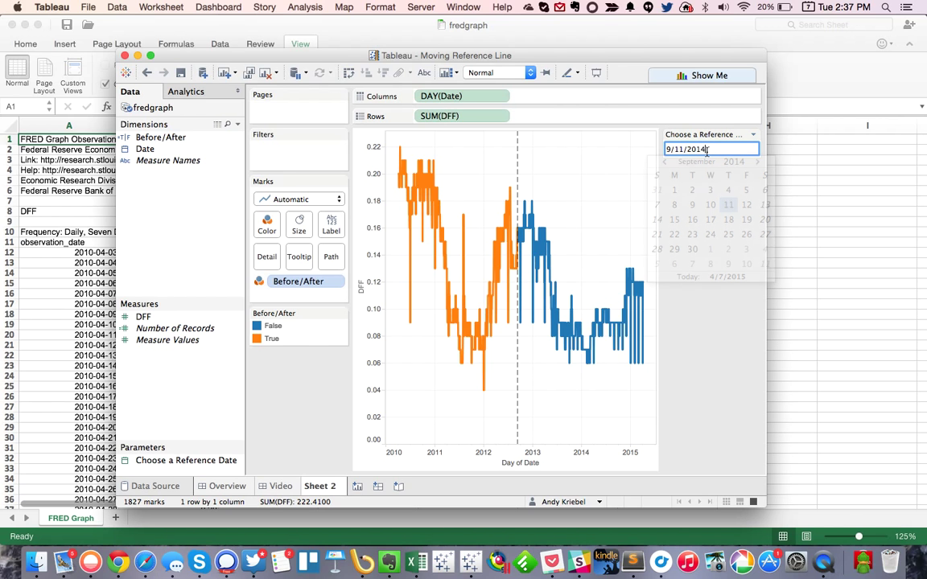